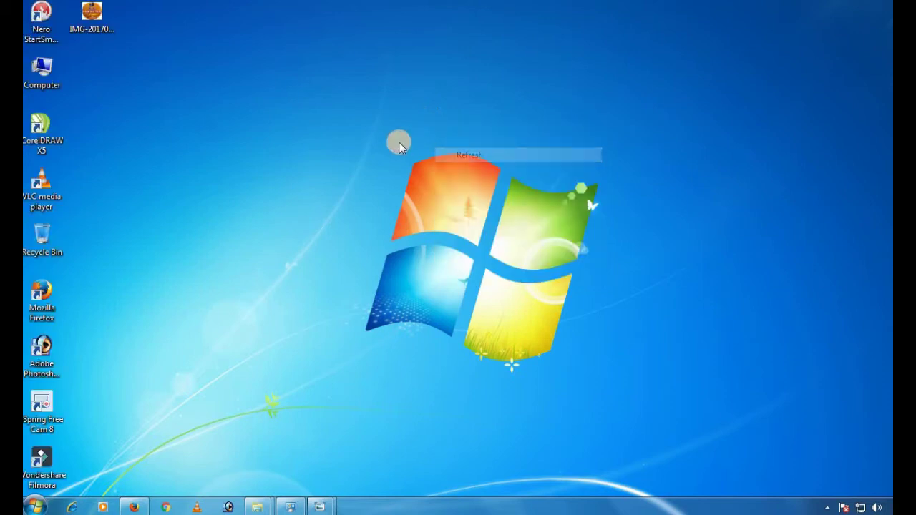
click(446, 183)
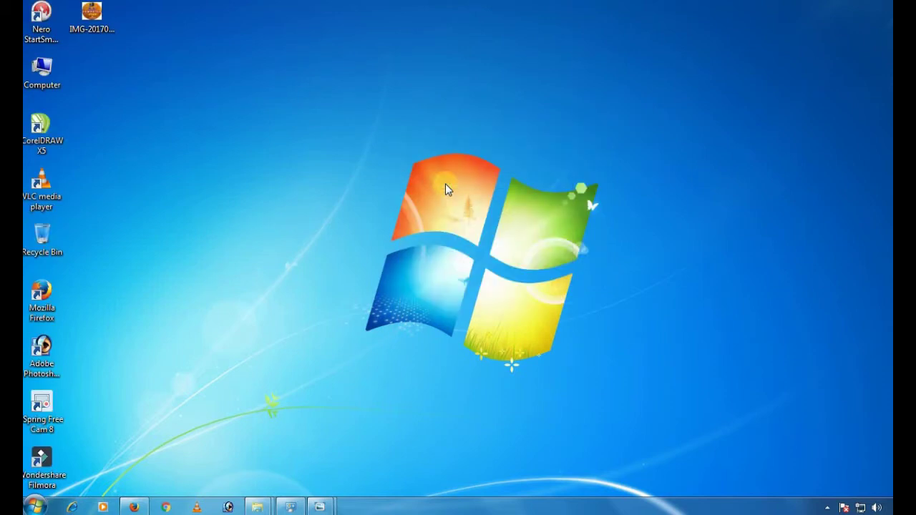
right_click(298, 201)
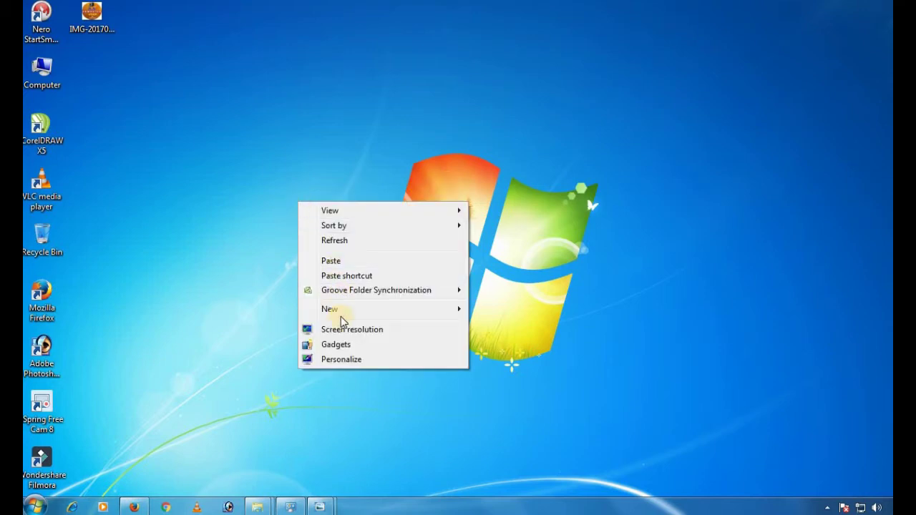
mouse_move(342, 316)
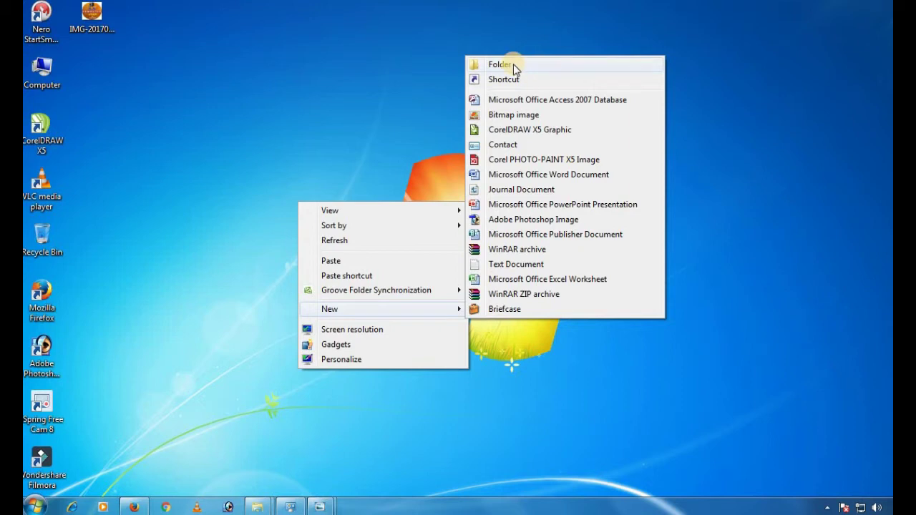
right_click(217, 212)
click(255, 246)
right_click(185, 193)
click(224, 229)
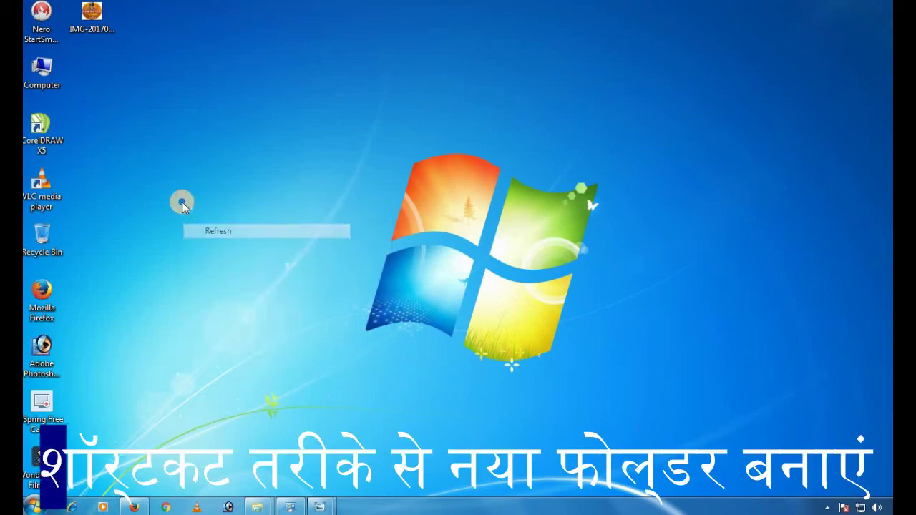
right_click(184, 198)
click(237, 239)
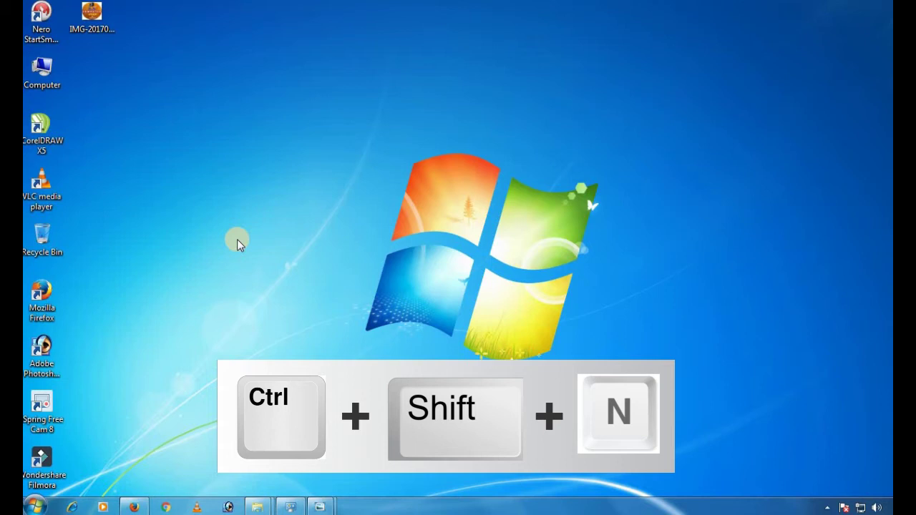
- Create a new folder on the desktop, keep its default name, and refresh the desktop
key(ctrl+shift+n)
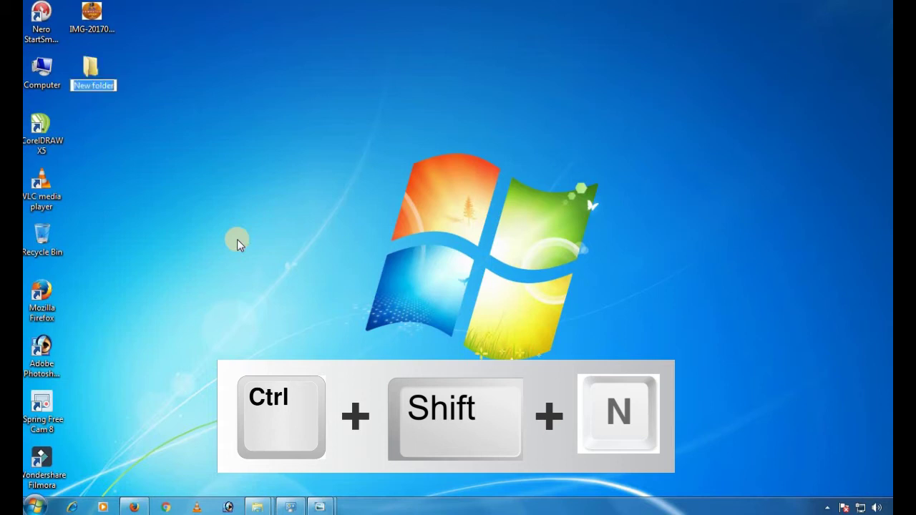
click(193, 158)
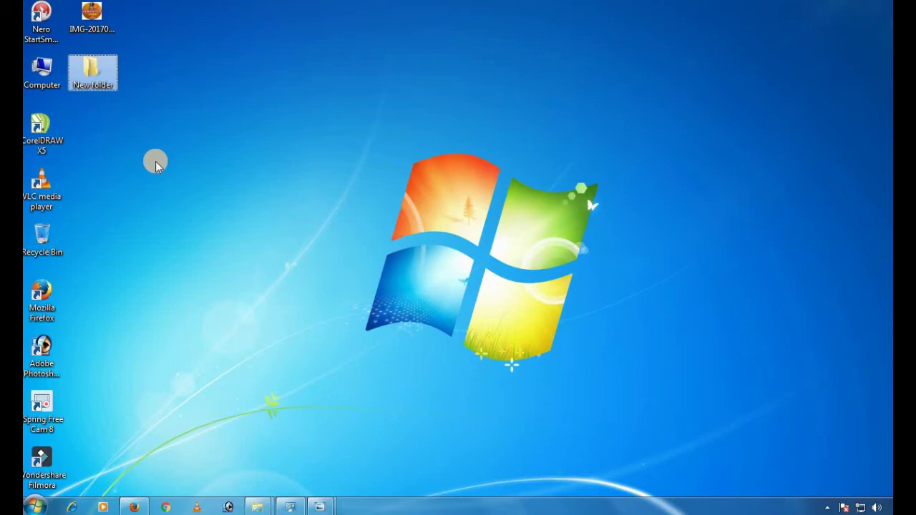
right_click(373, 172)
click(427, 213)
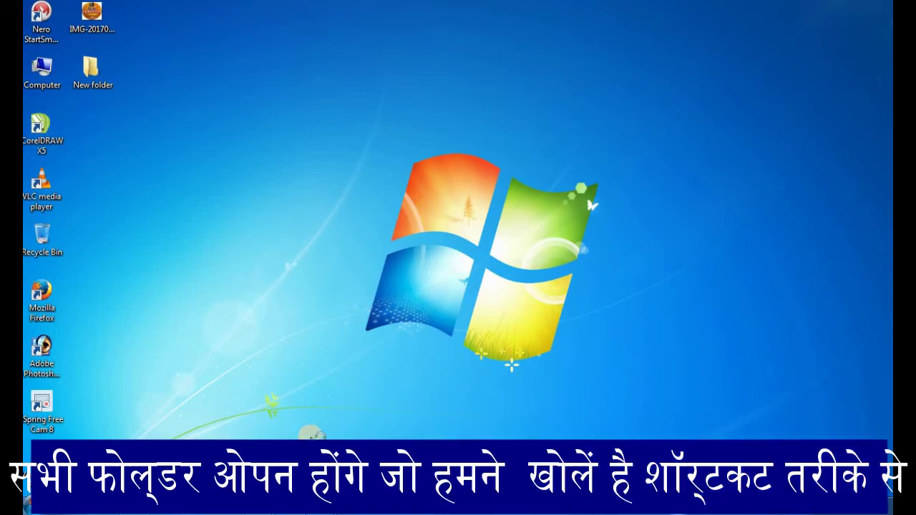
- Bring up the open Documents, Pictures and Control Panel windows one by one and minimize them all again
click(184, 428)
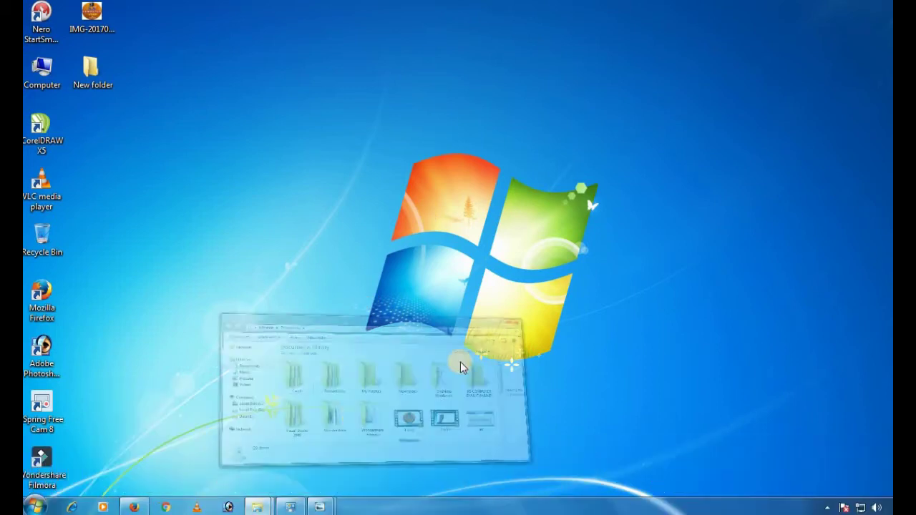
mouse_move(257, 506)
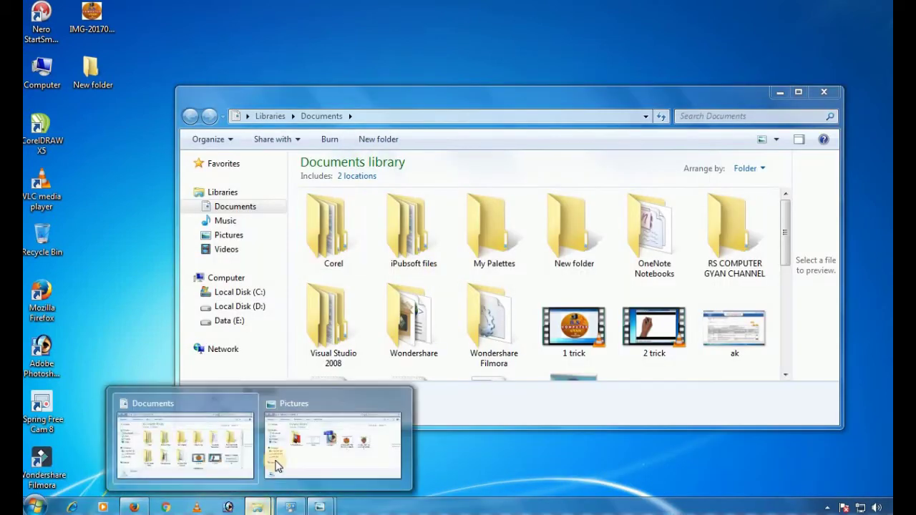
click(307, 437)
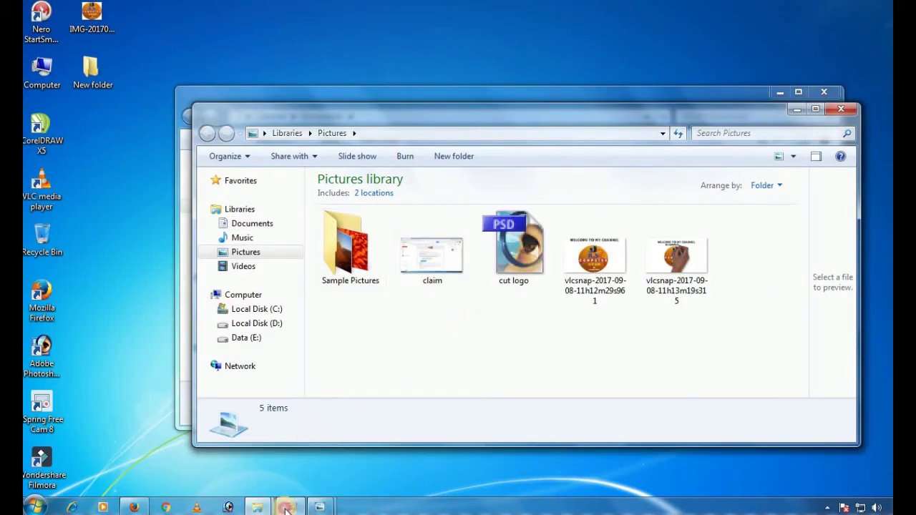
click(286, 507)
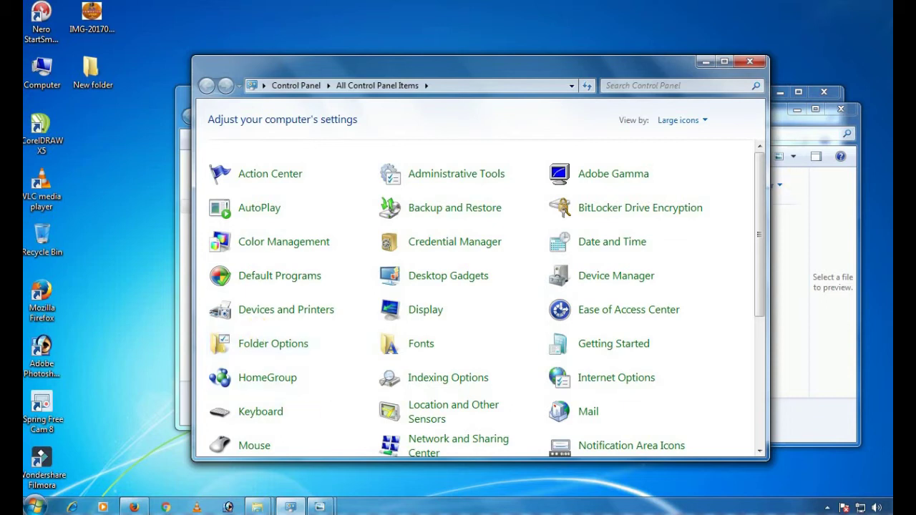
click(706, 62)
click(797, 109)
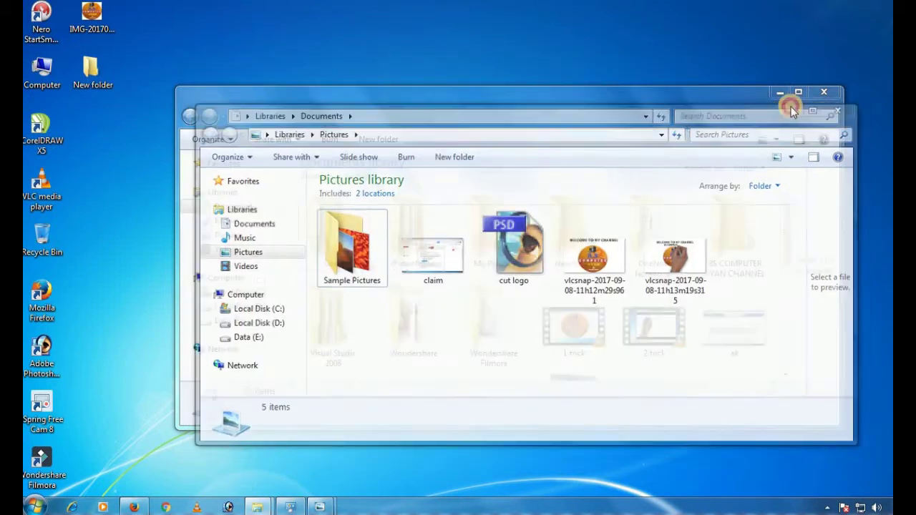
click(780, 93)
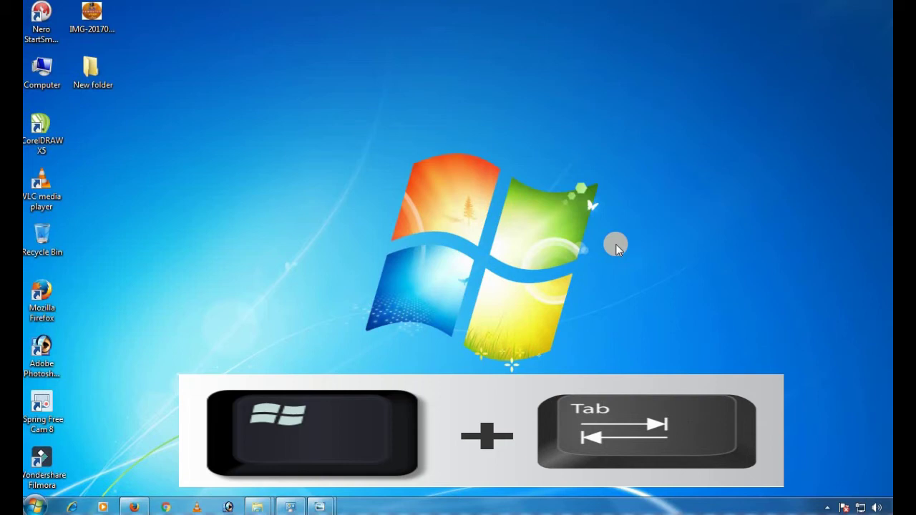
- Cycle through all open windows in the 3D window switcher to the Firefox YouTube window, and minimize it
key(super+Tab)
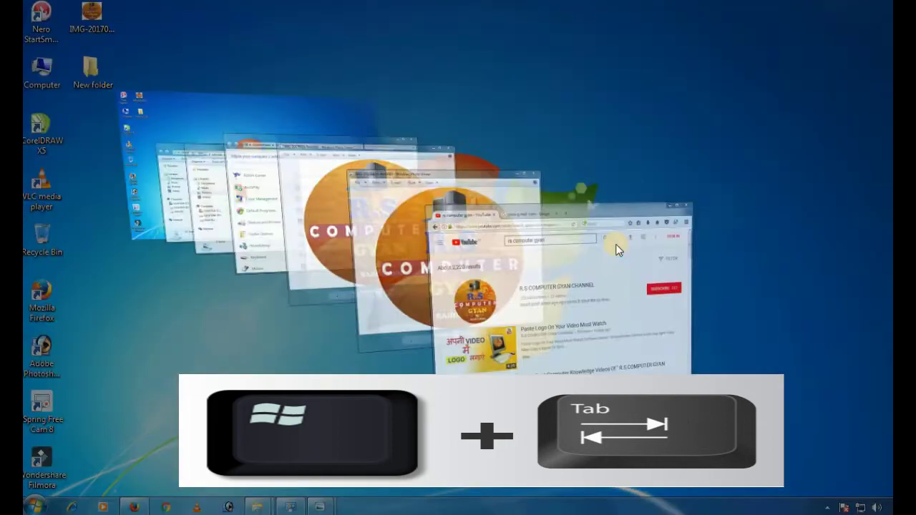
key(super+Tab)
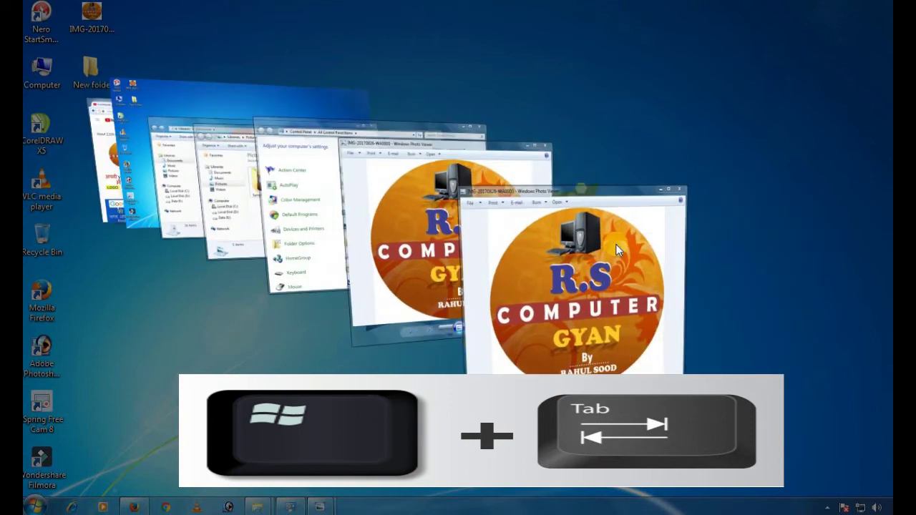
key(super+Tab)
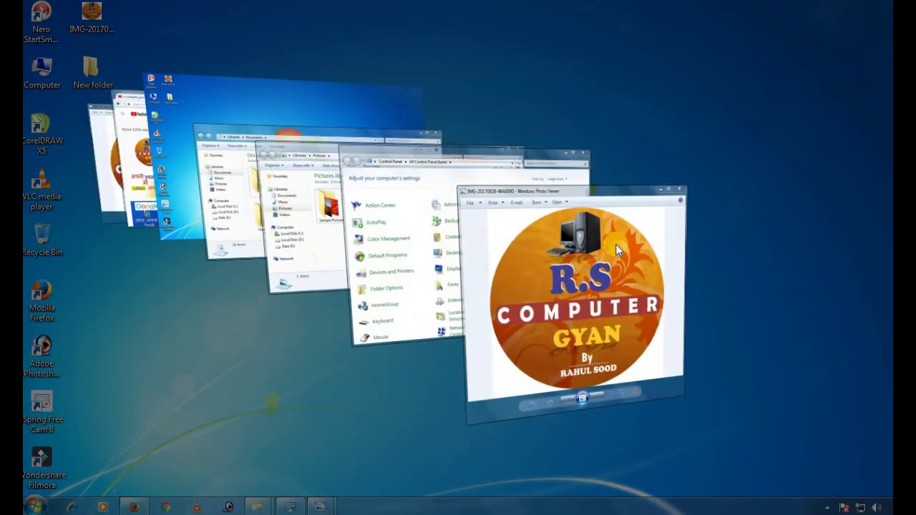
key(super+Tab)
key(super+Tab)
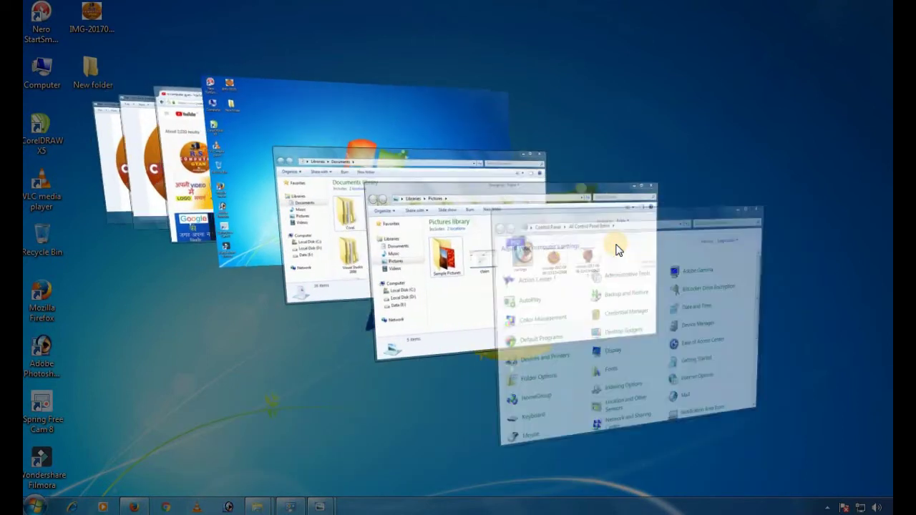
key(super+Tab)
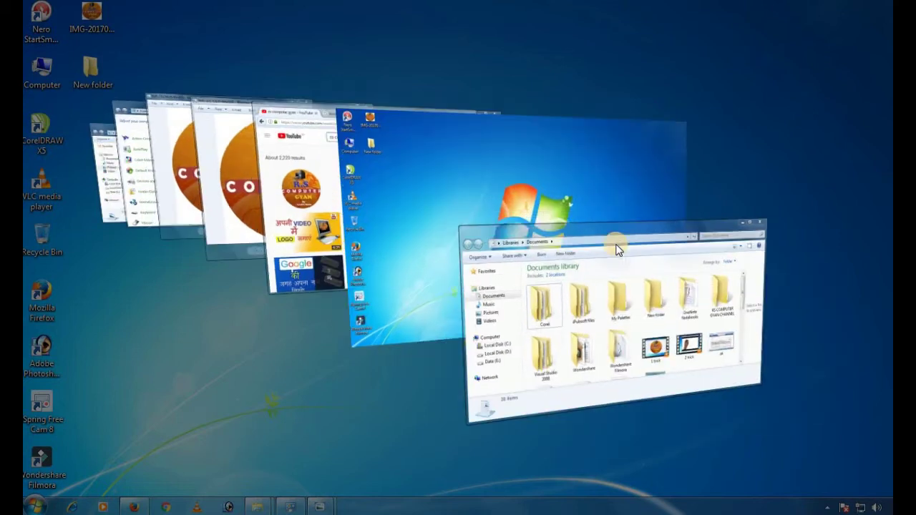
key(super+Tab)
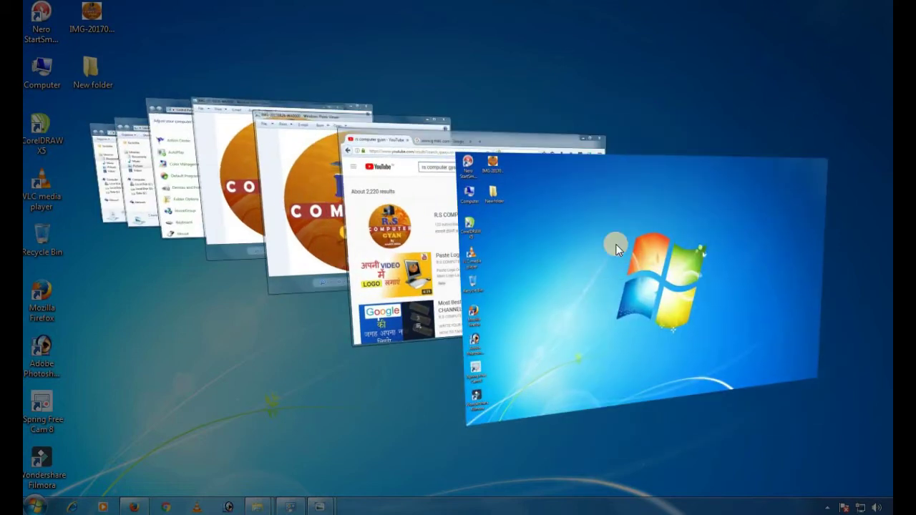
key(super+Tab)
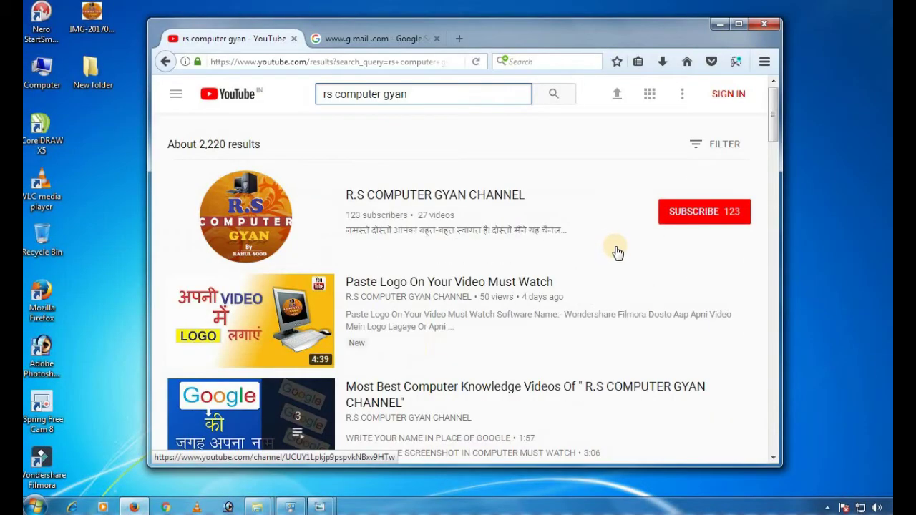
click(720, 24)
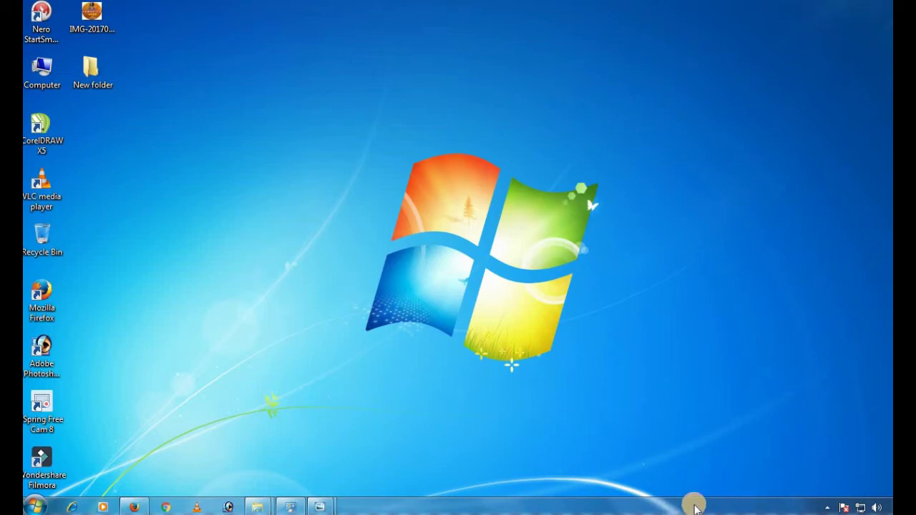
key(XF86AudioRaiseVolume)
key(XF86AudioRaiseVolume)
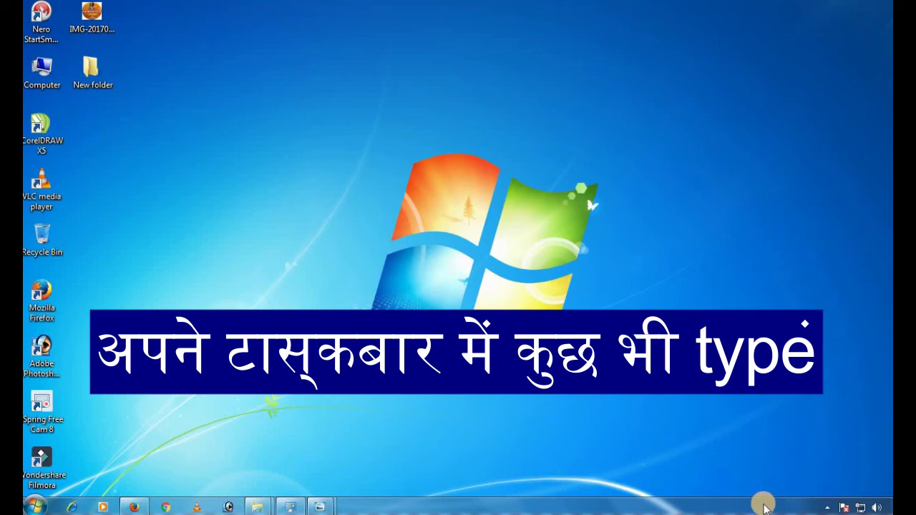
right_click(763, 505)
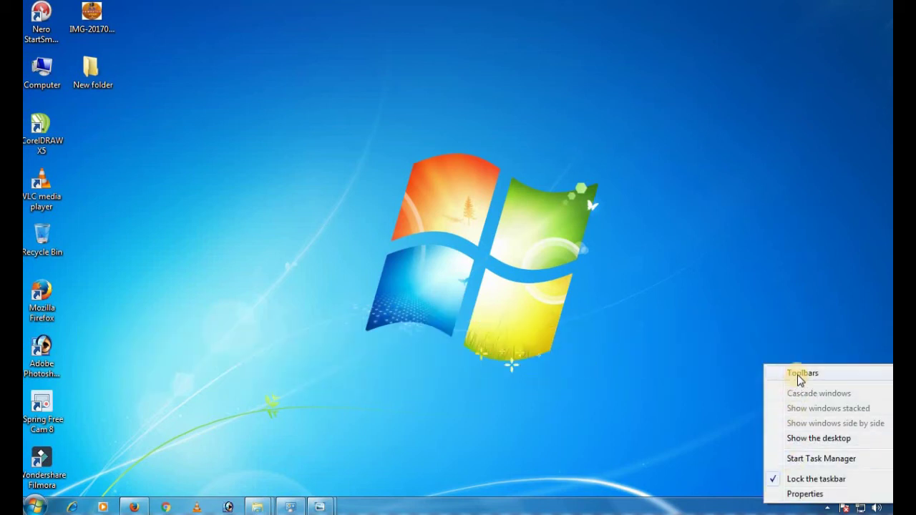
mouse_move(800, 377)
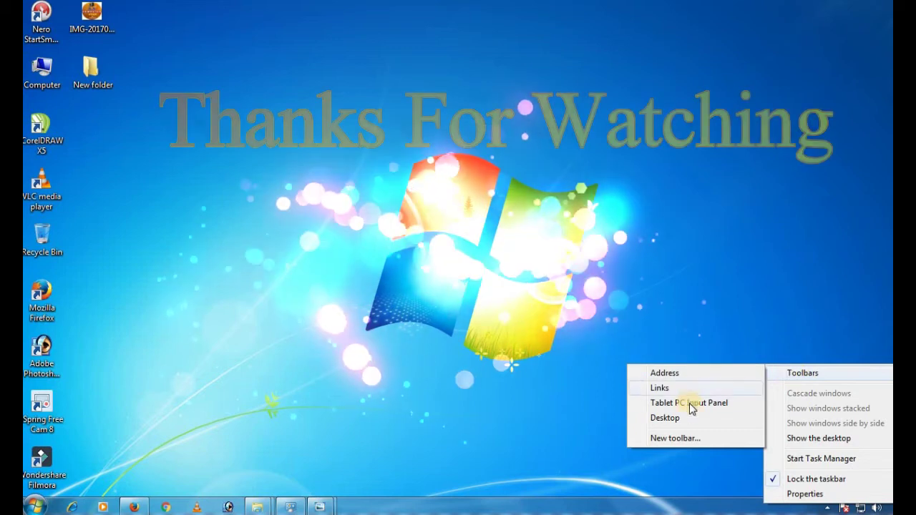
click(518, 308)
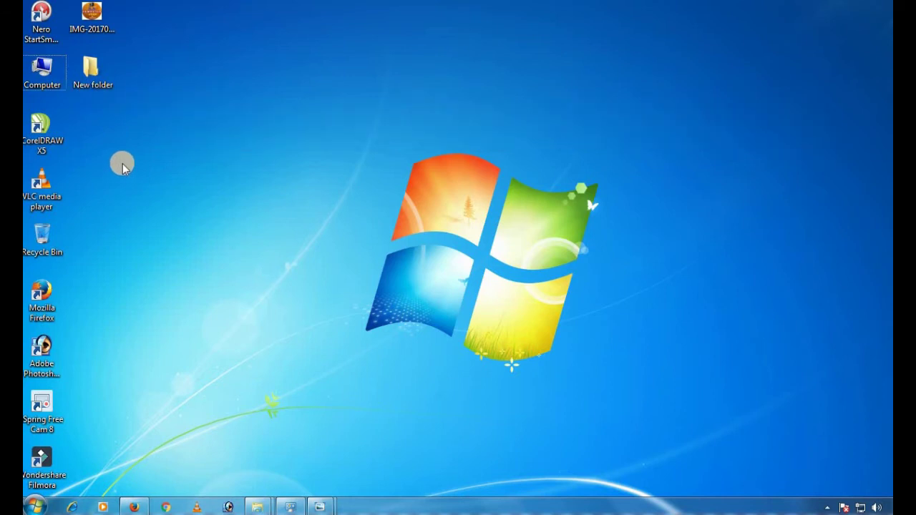
- Create another new folder on the desktop and name it RS COMPUTER GYAN
key(ctrl+shift+n)
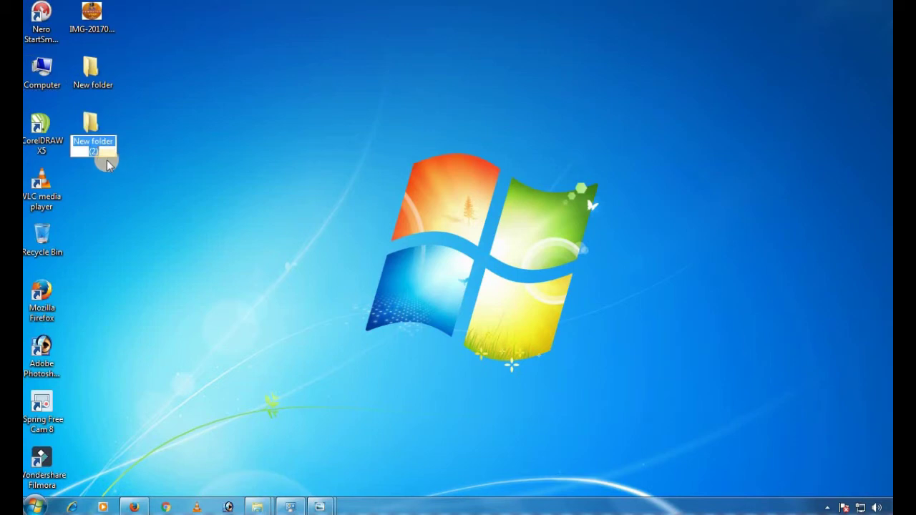
text(RS CO)
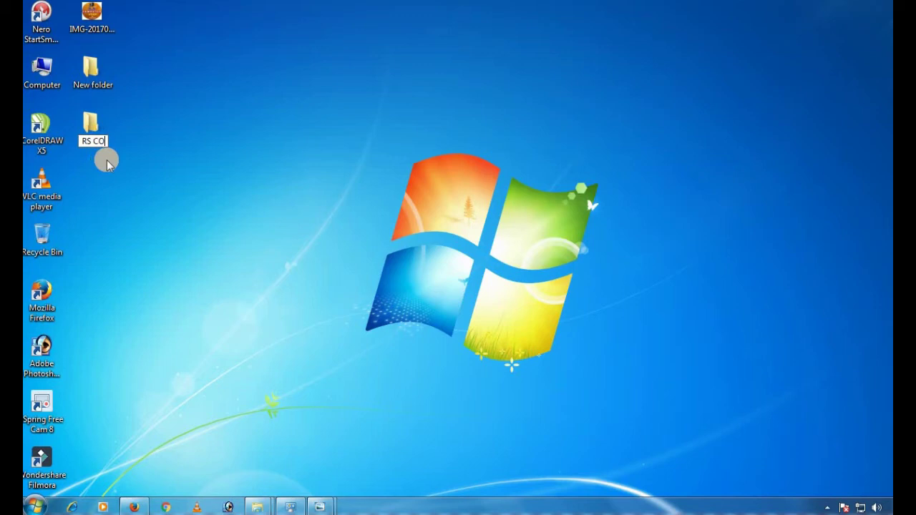
text(MPUTER GYAN)
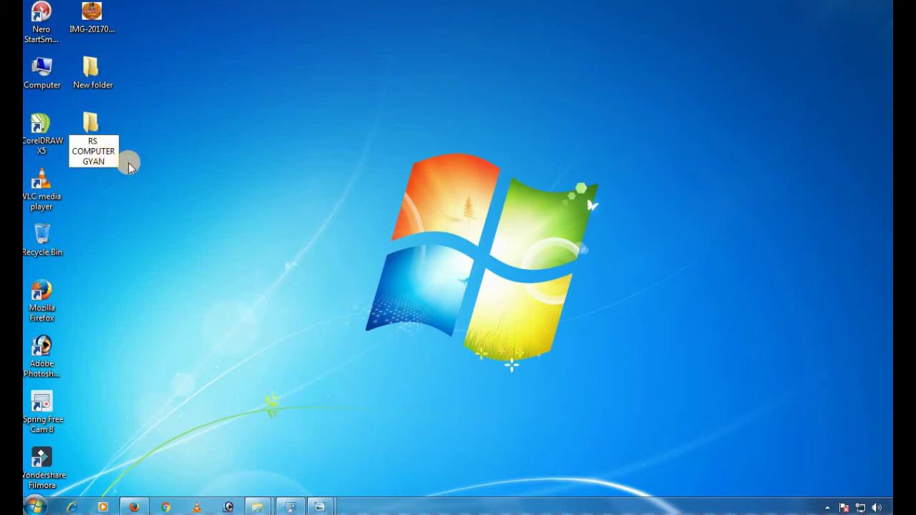
key(Return)
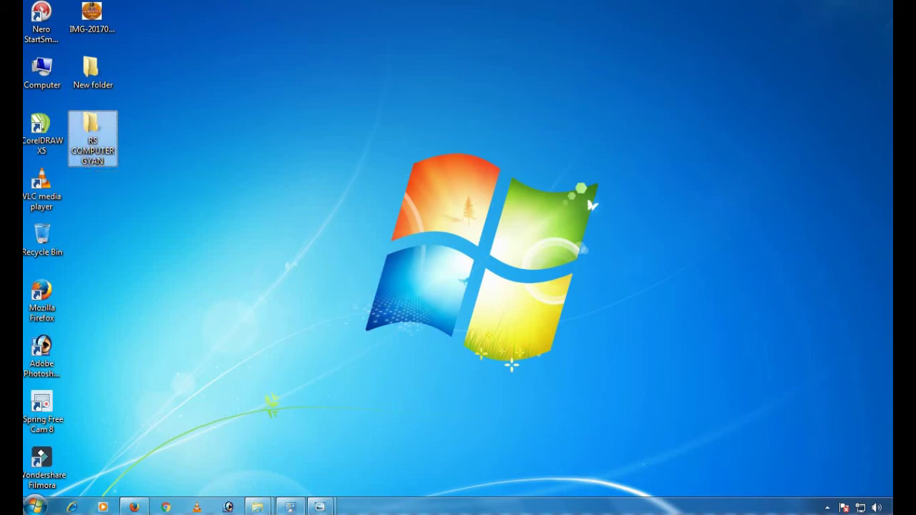
right_click(757, 505)
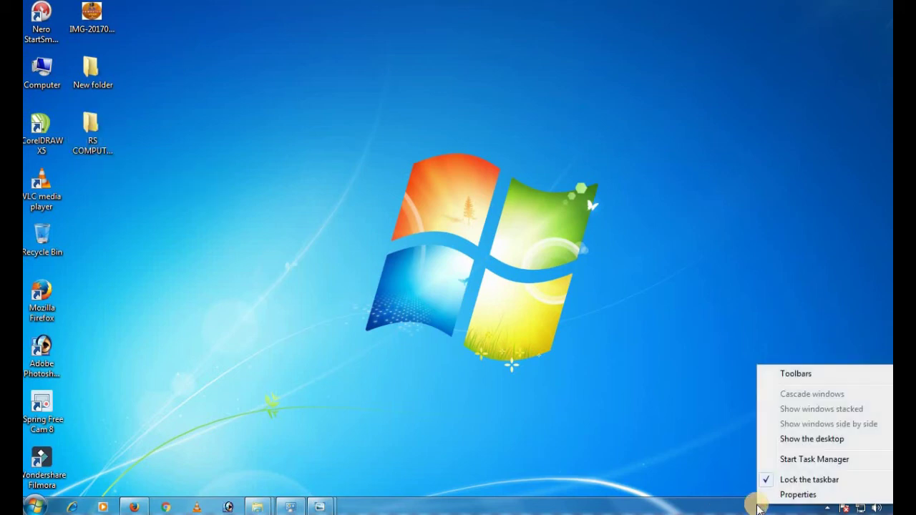
click(781, 459)
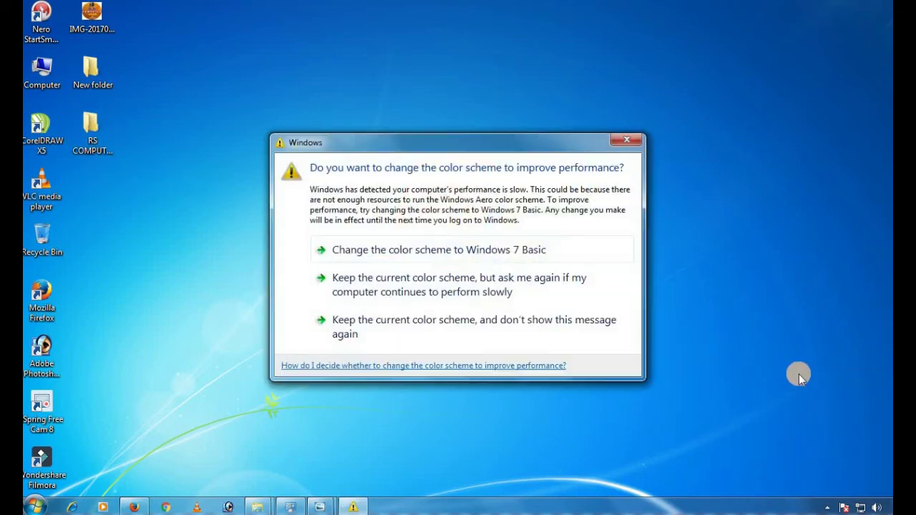
click(629, 140)
- Add a new taskbar toolbar based on the desktop folder RS COMPUTER GYAN
right_click(760, 507)
mouse_move(813, 385)
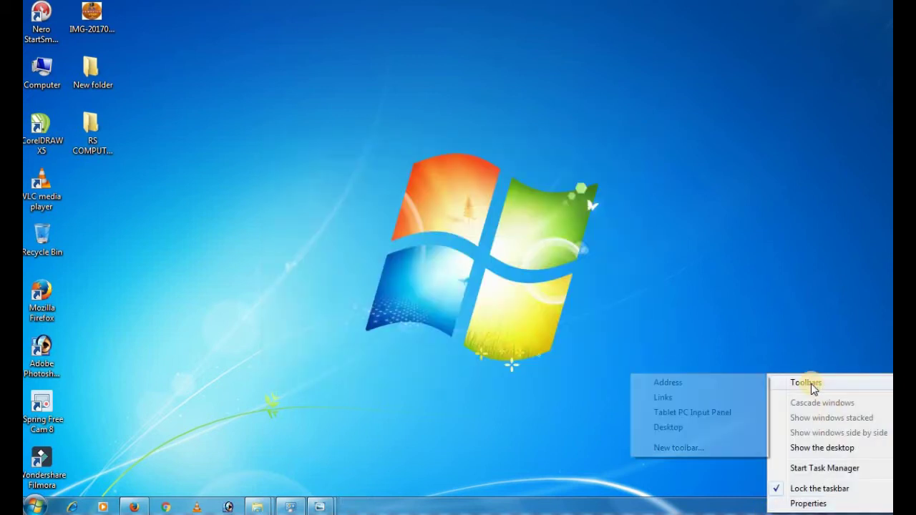
click(676, 448)
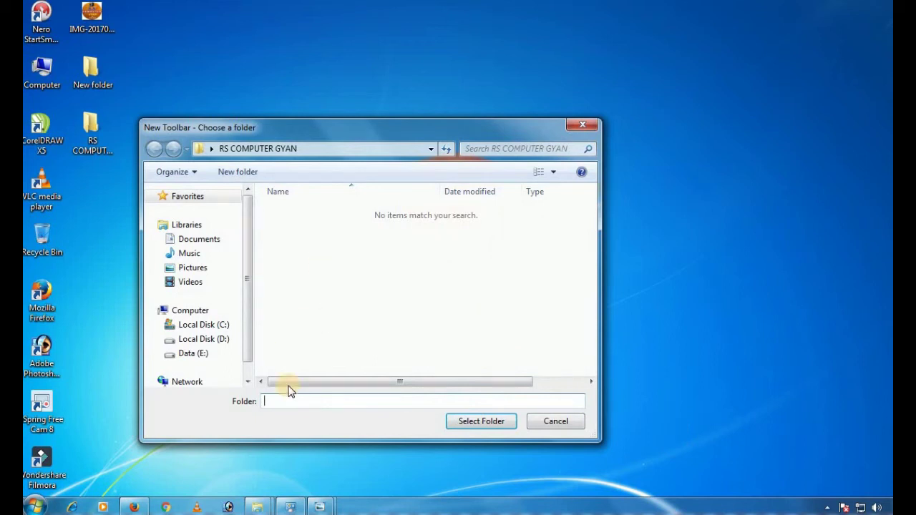
click(212, 149)
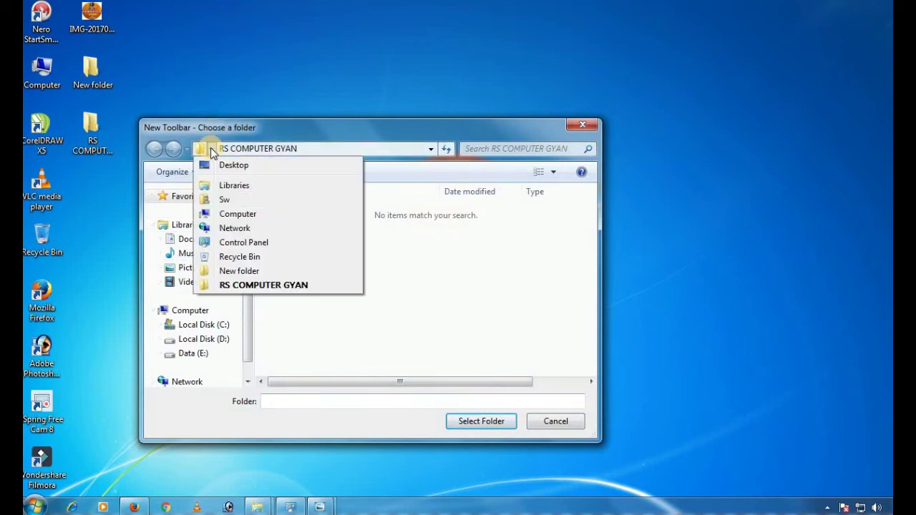
click(233, 166)
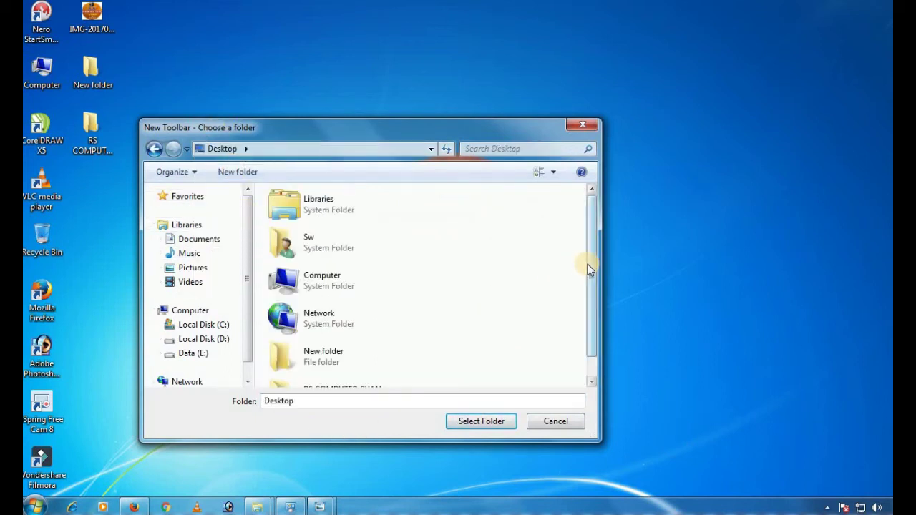
scroll(588, 265, down, 1)
click(337, 364)
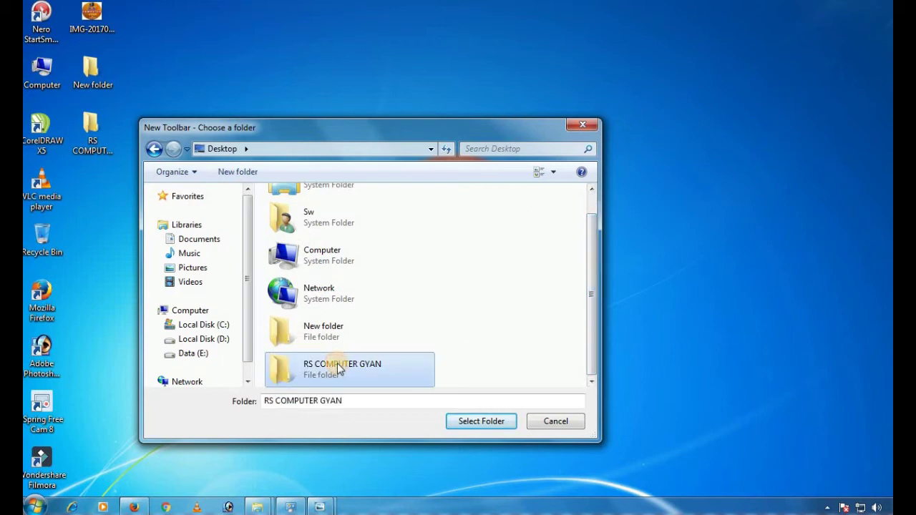
click(467, 422)
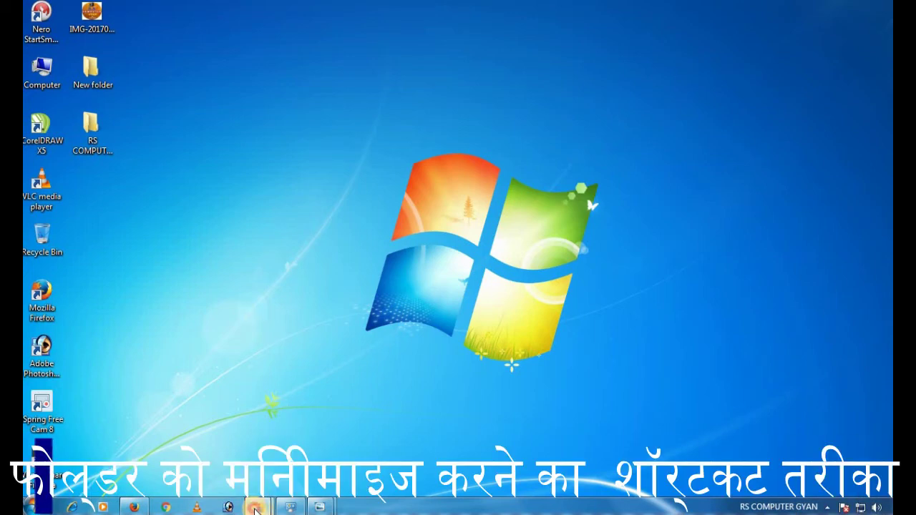
- Restore the Documents window and minimize it individually, twice in a row
mouse_move(255, 507)
click(215, 415)
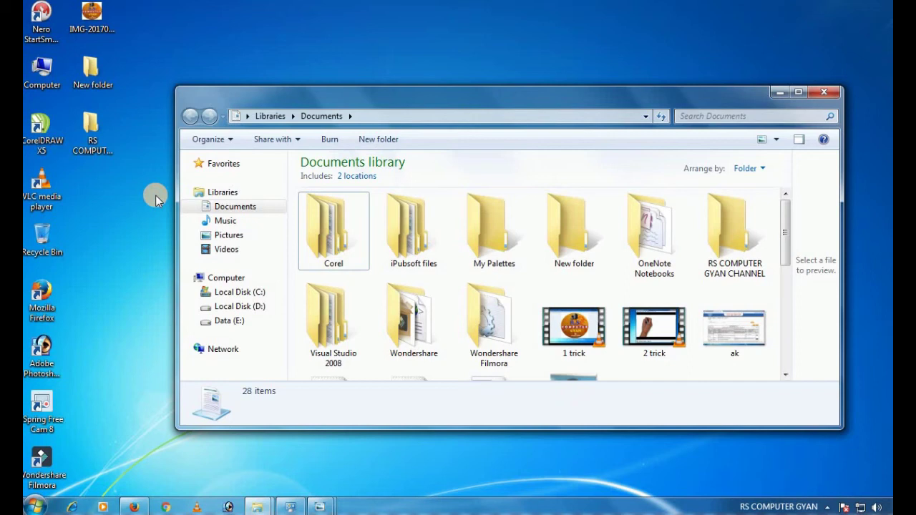
click(781, 93)
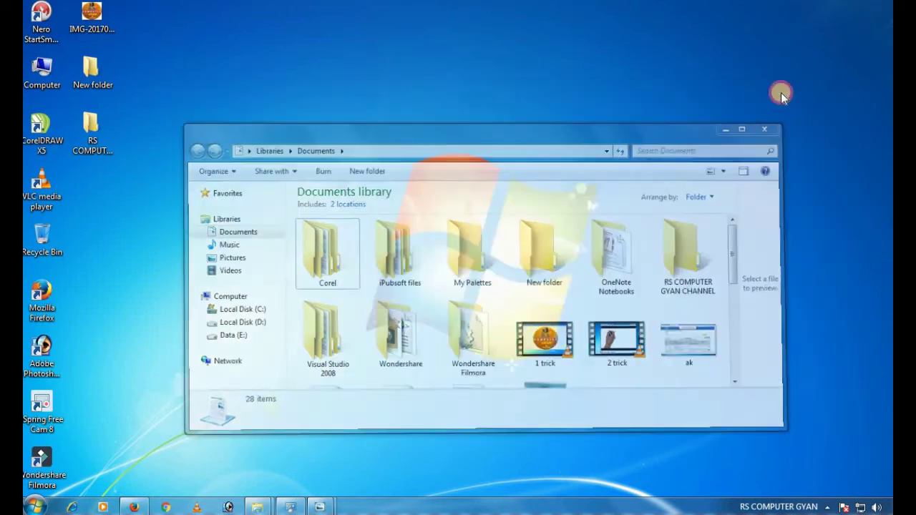
mouse_move(257, 505)
click(236, 444)
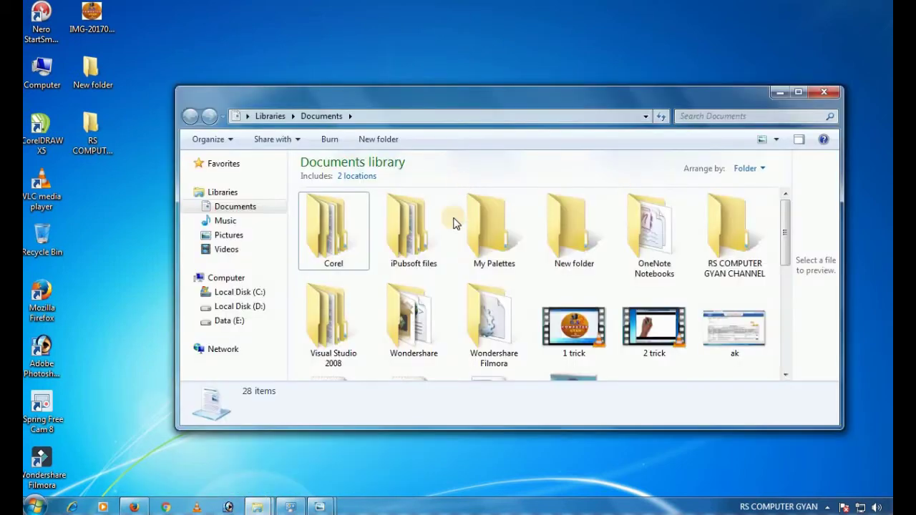
click(779, 92)
- Restore the Documents window and minimize all open windows at once, two times over
click(227, 431)
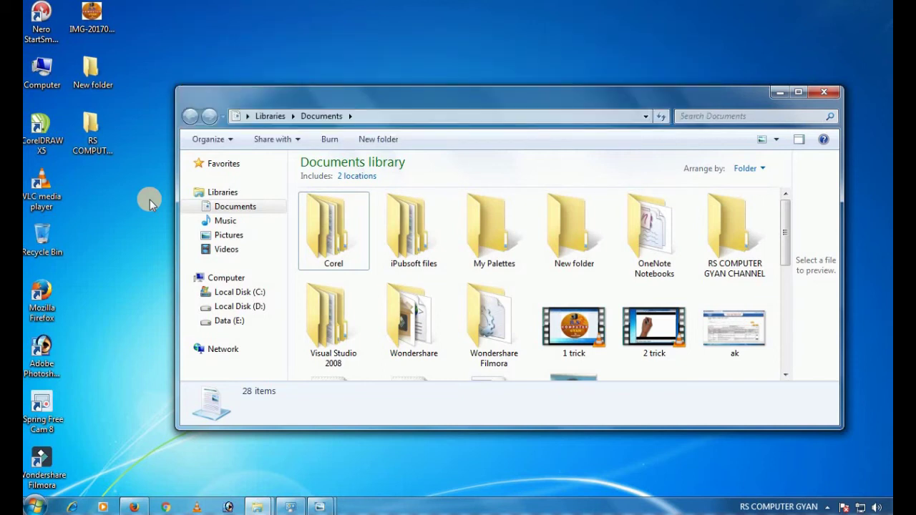
key(super+m)
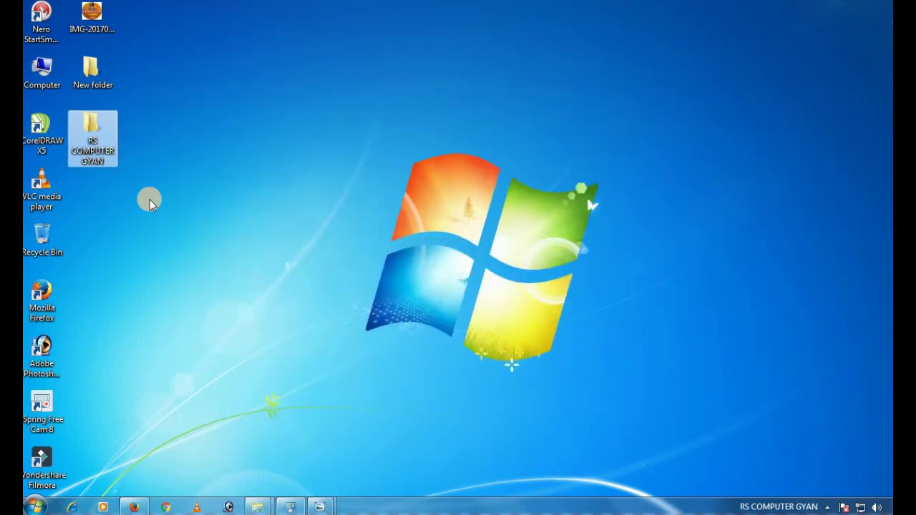
click(257, 506)
click(223, 478)
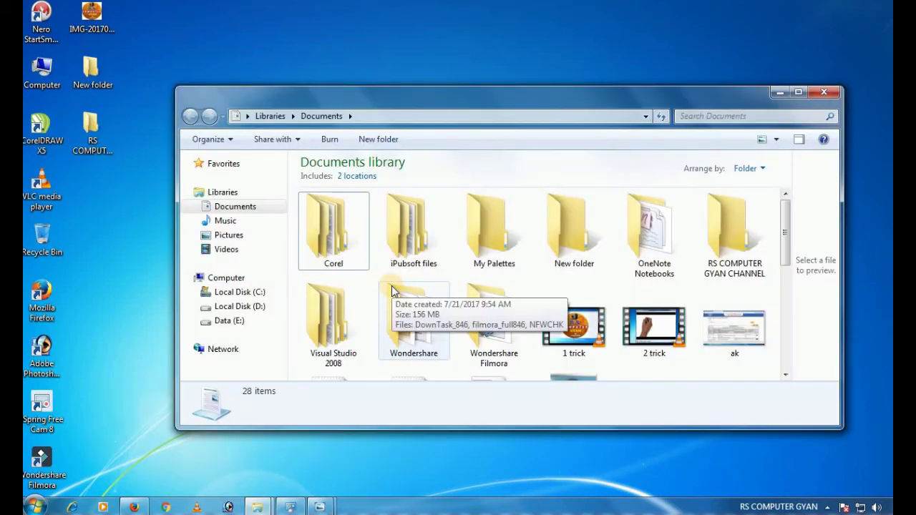
key(super+m)
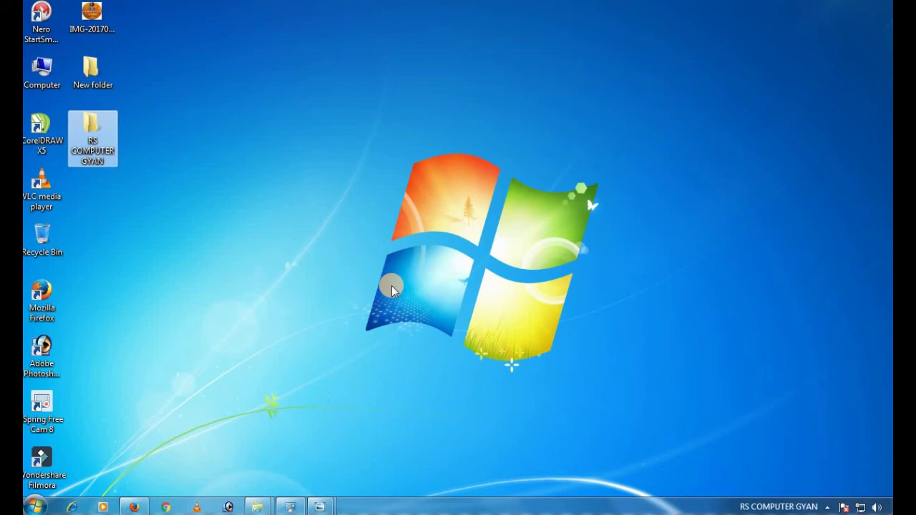
- Bring up and minimize the Pictures window, and open the self art folder on Local Disk (D:) through Computer
click(256, 507)
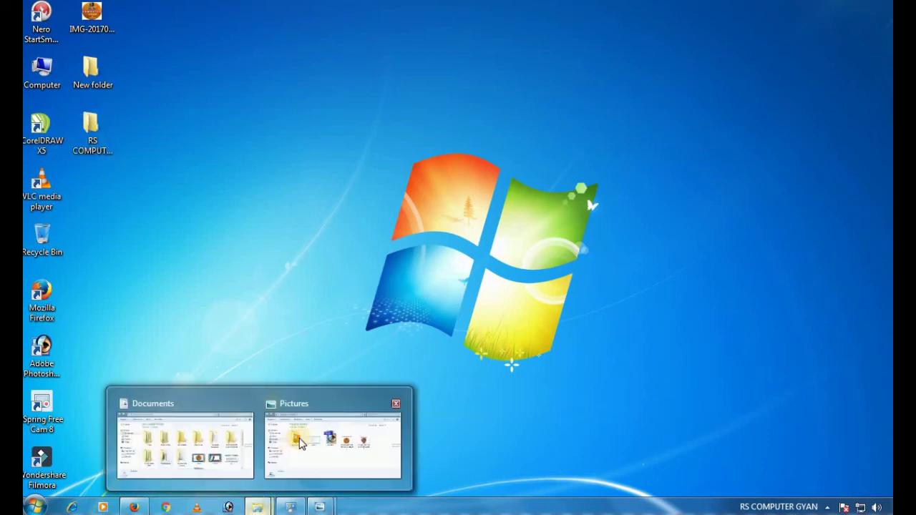
click(297, 439)
mouse_move(256, 507)
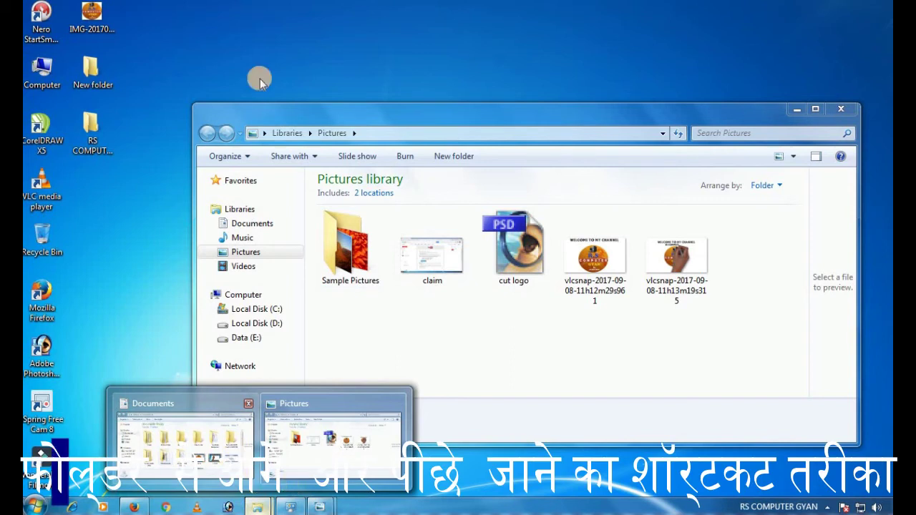
double_click(41, 70)
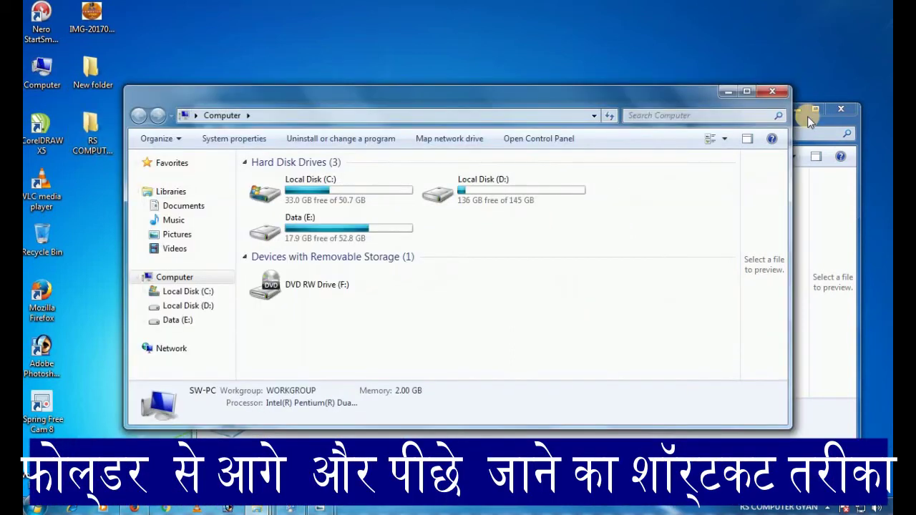
click(797, 108)
double_click(485, 184)
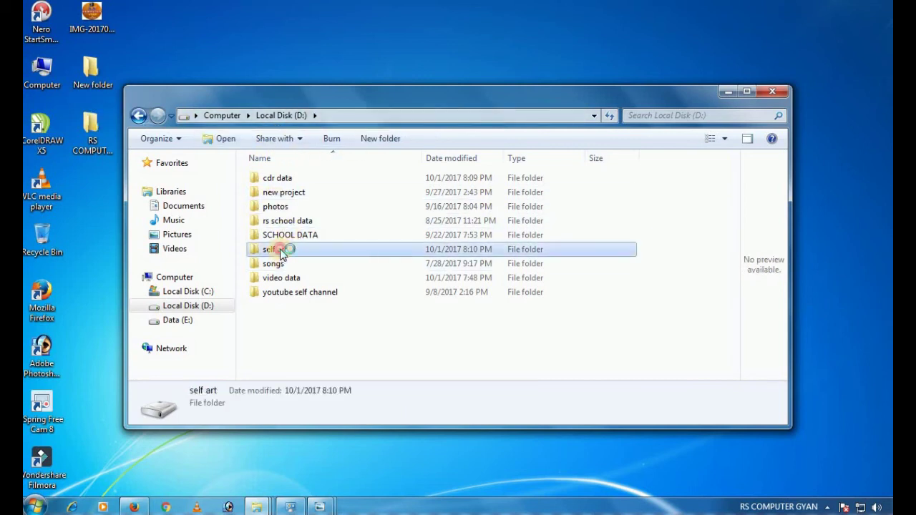
double_click(280, 250)
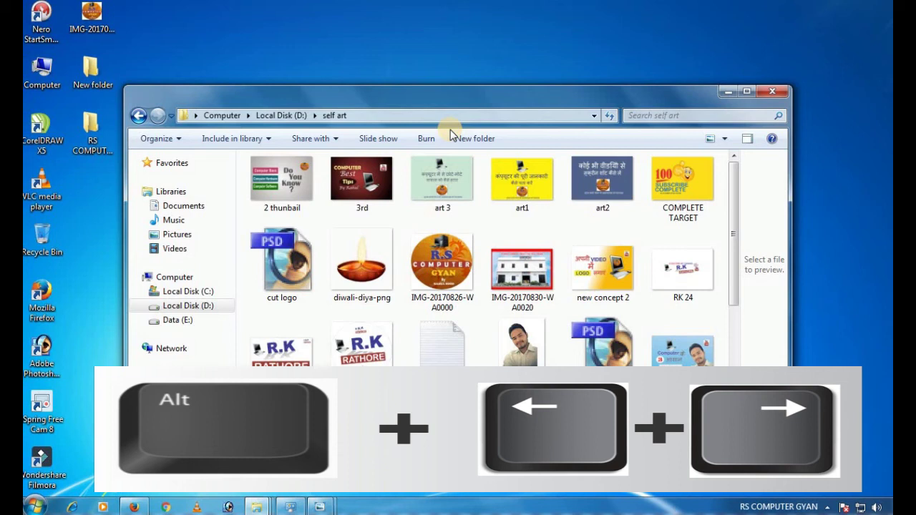
- Go back through the folder history to Computer, forward again to self art, and back to Computer once more
key(alt+Left)
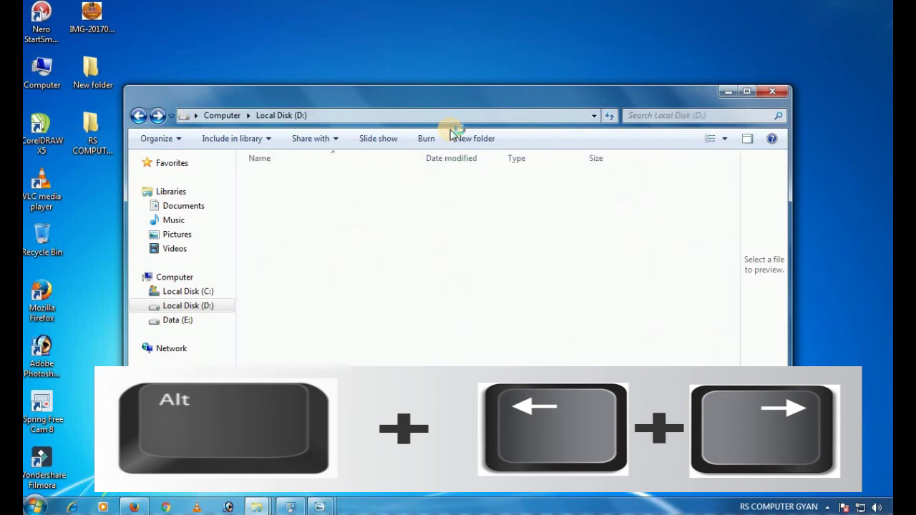
key(alt+Left)
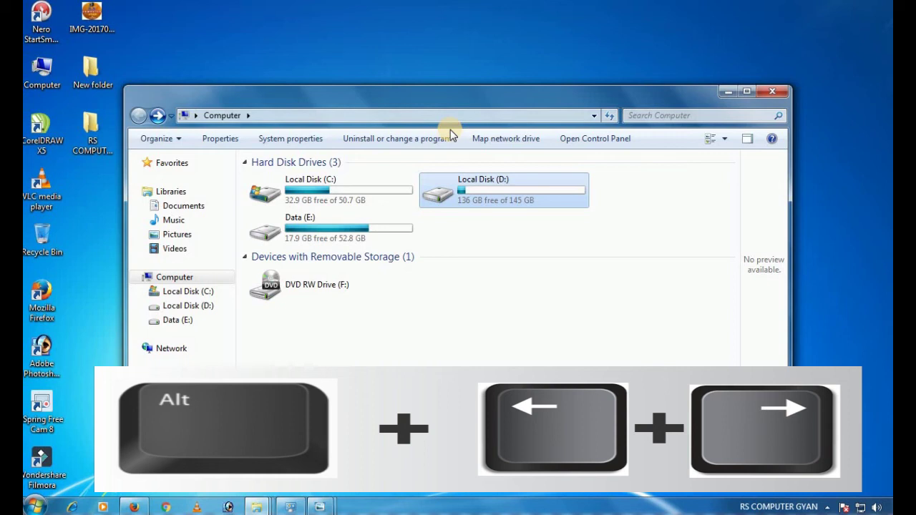
key(alt+Right)
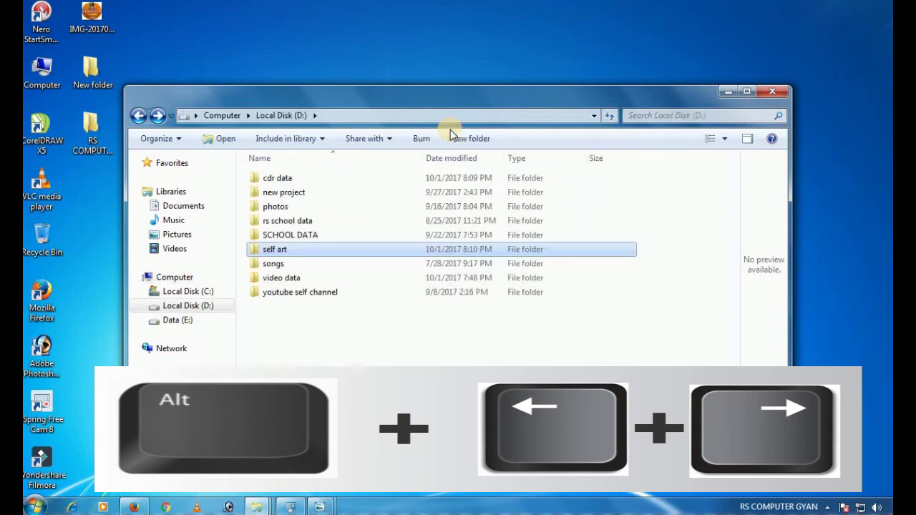
key(alt+Right)
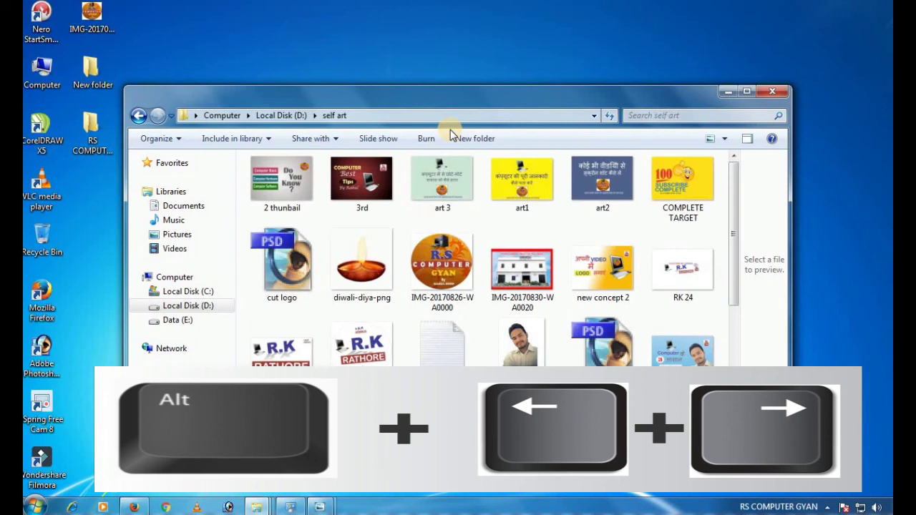
key(alt+Left)
key(alt+Left)
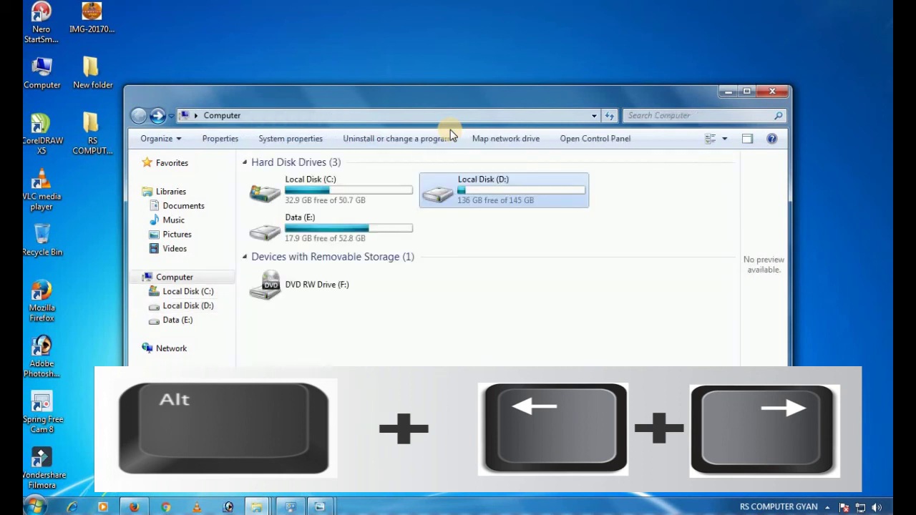
- Close the Computer window and refresh the desktop twice
click(772, 91)
right_click(469, 141)
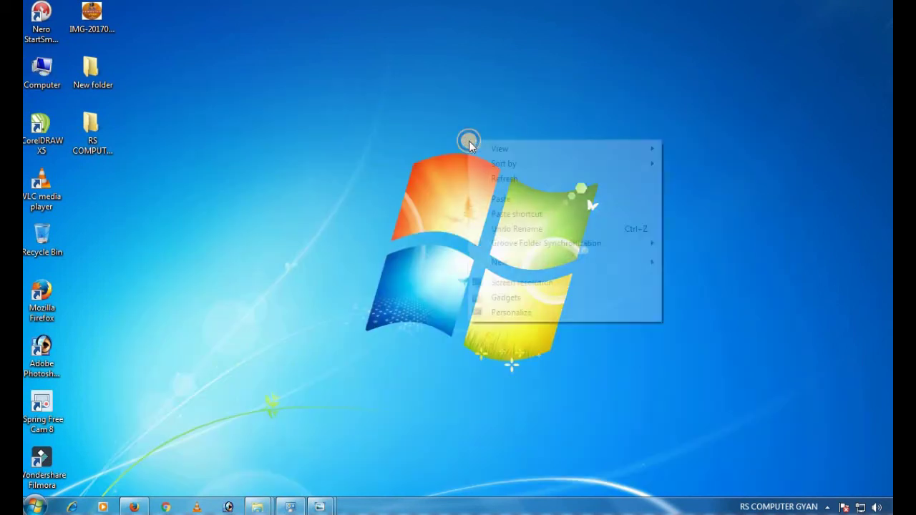
click(538, 178)
right_click(344, 164)
click(398, 204)
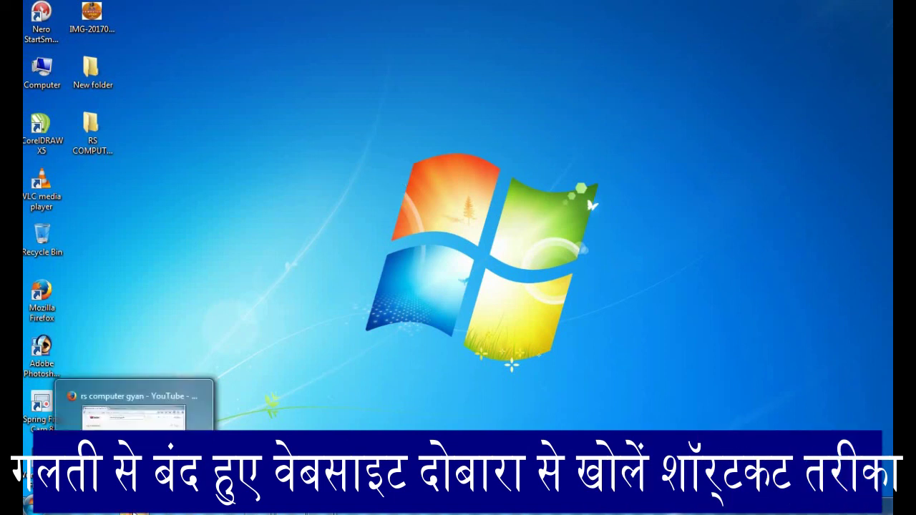
- Bring up the Firefox window and switch between its Google search tab and its YouTube tab
click(134, 507)
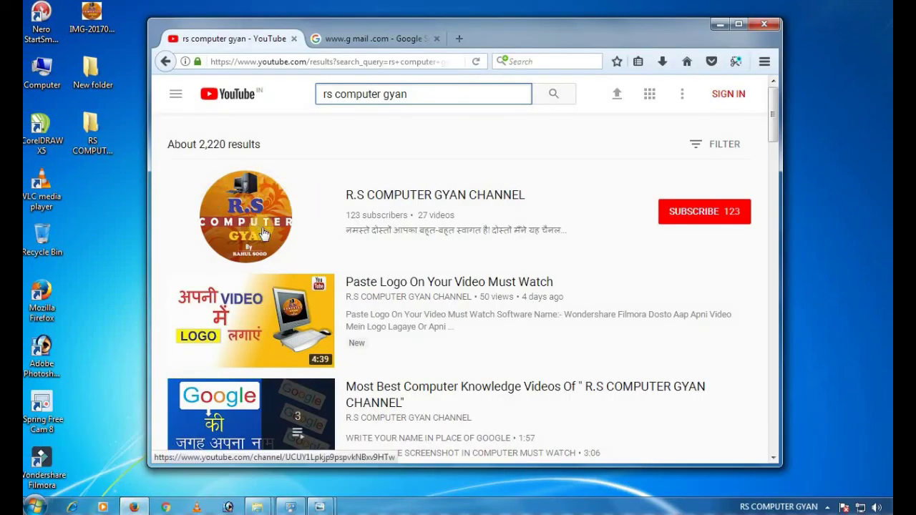
click(365, 40)
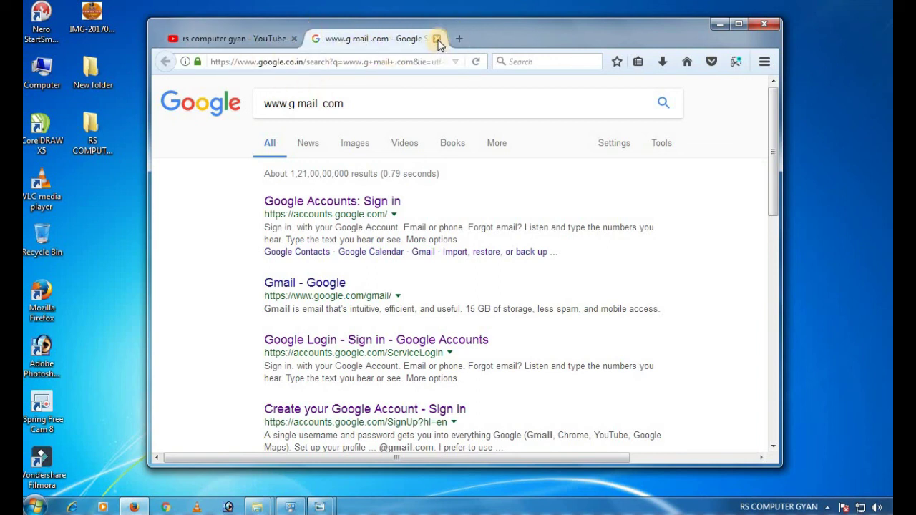
click(240, 37)
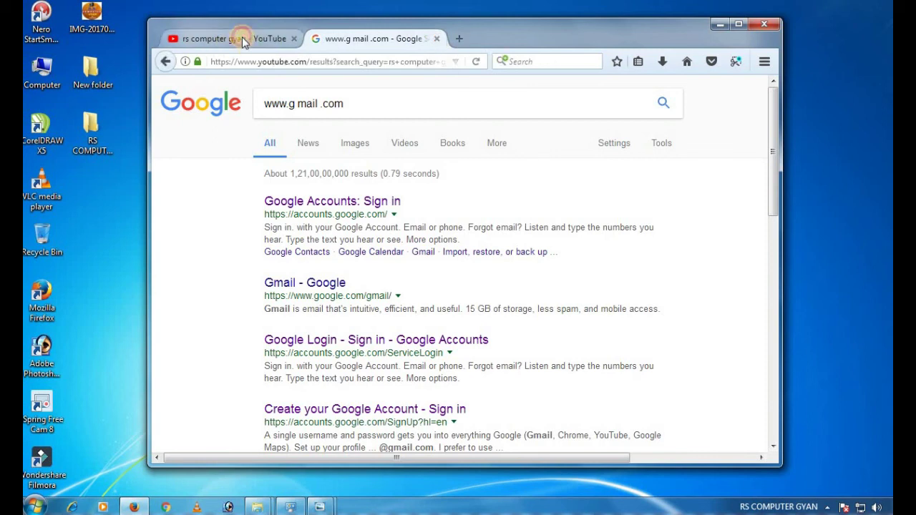
click(358, 38)
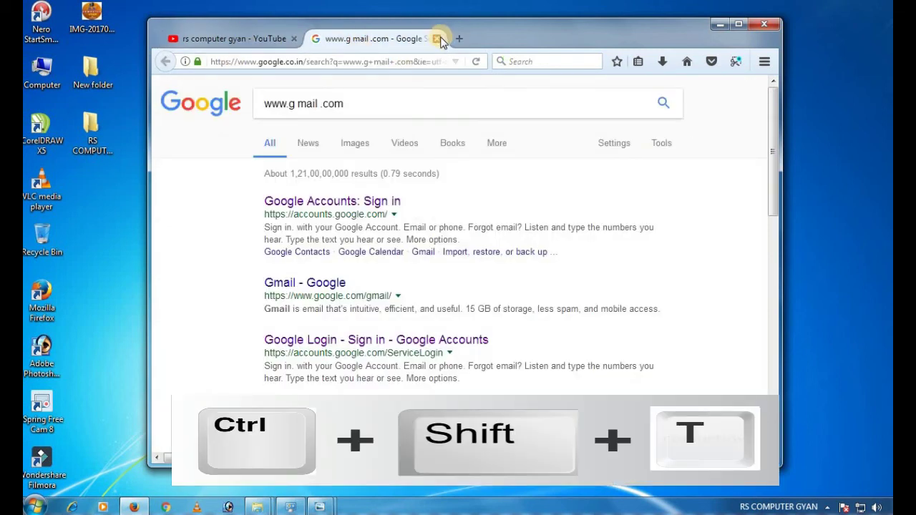
click(437, 39)
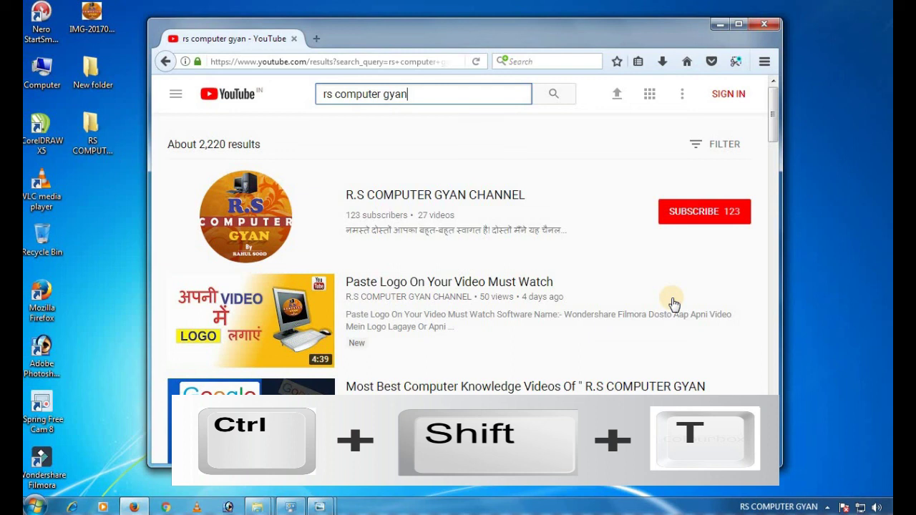
key(ctrl+shift+t)
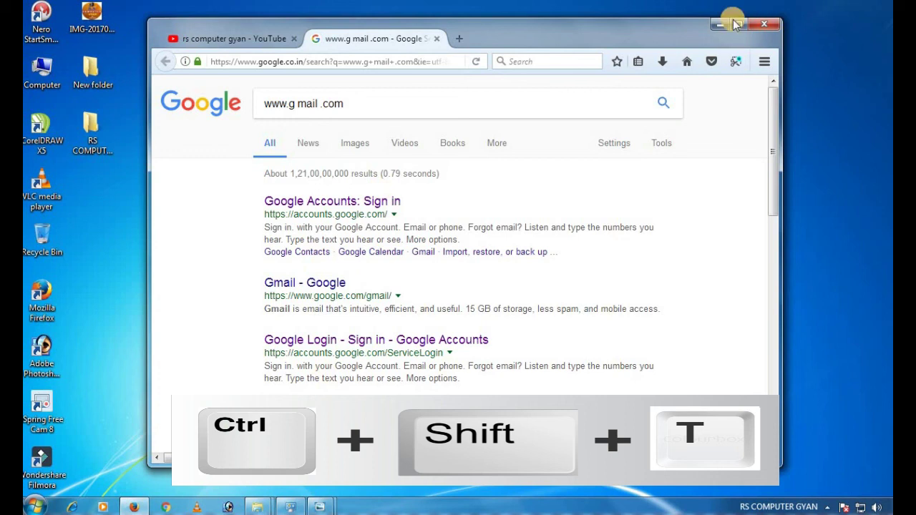
- Close the Firefox window together with both of its open tabs
click(763, 24)
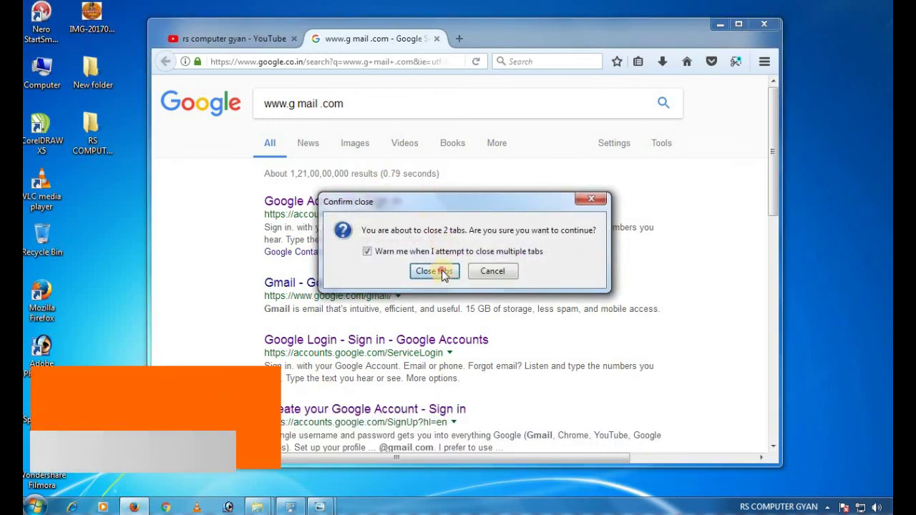
click(435, 269)
- Open the desktop image IMG-20170826-WA0000 in Windows Photo Viewer and move its window slightly upward
double_click(91, 27)
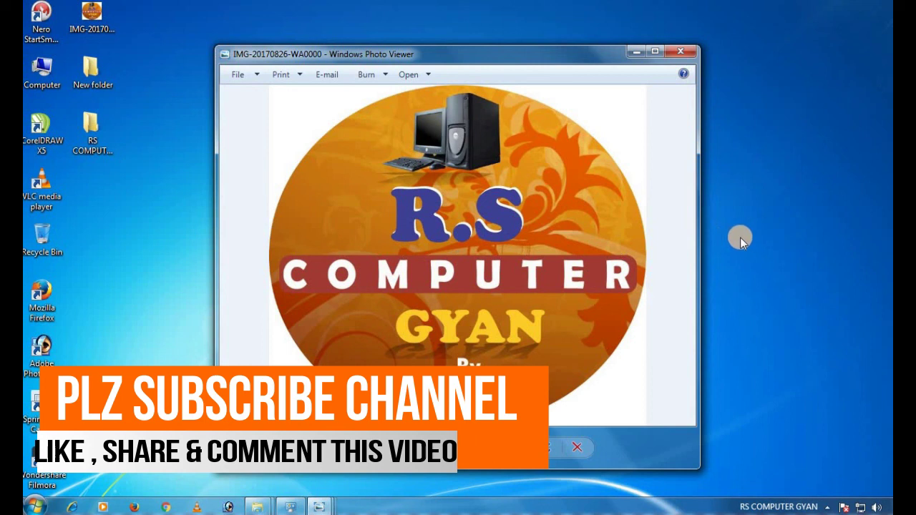
drag(510, 60, 506, 35)
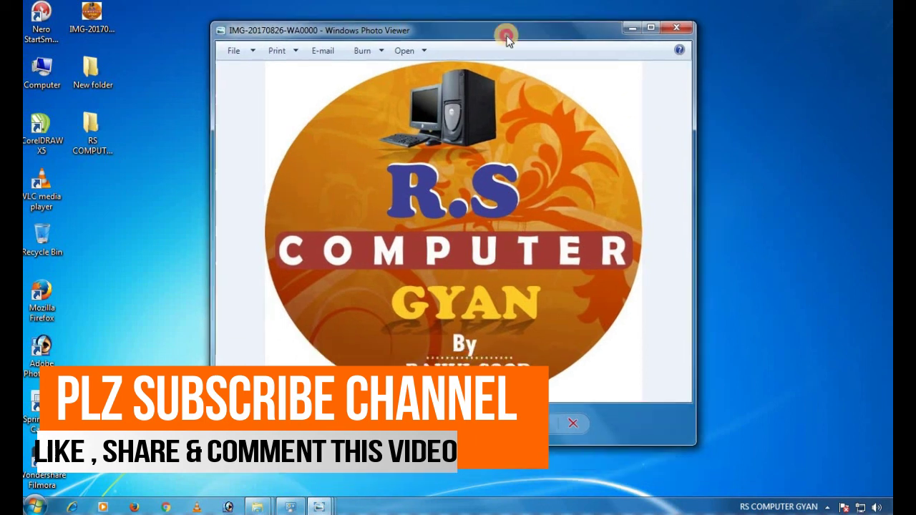